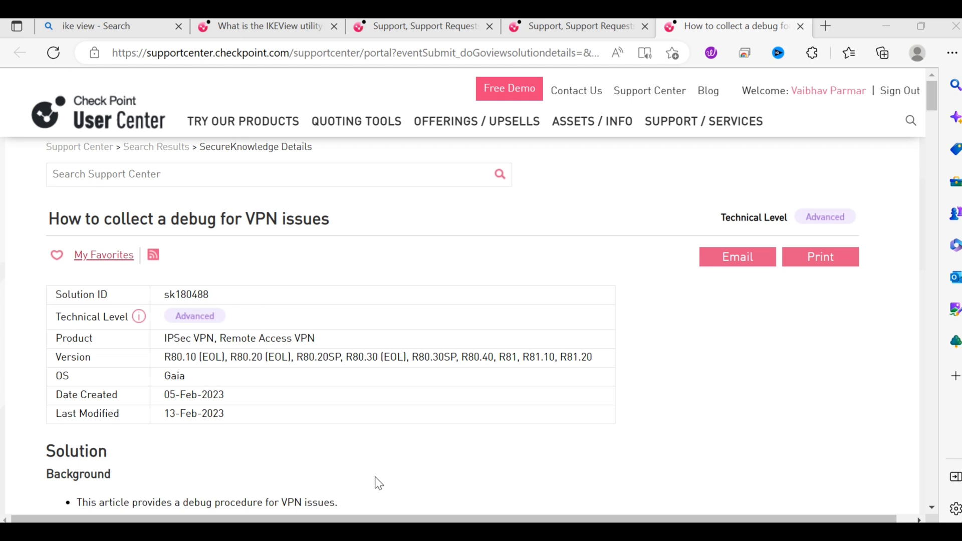
Open the IKEView utility article and highlight its title and solution ID sk30994
click(591, 25)
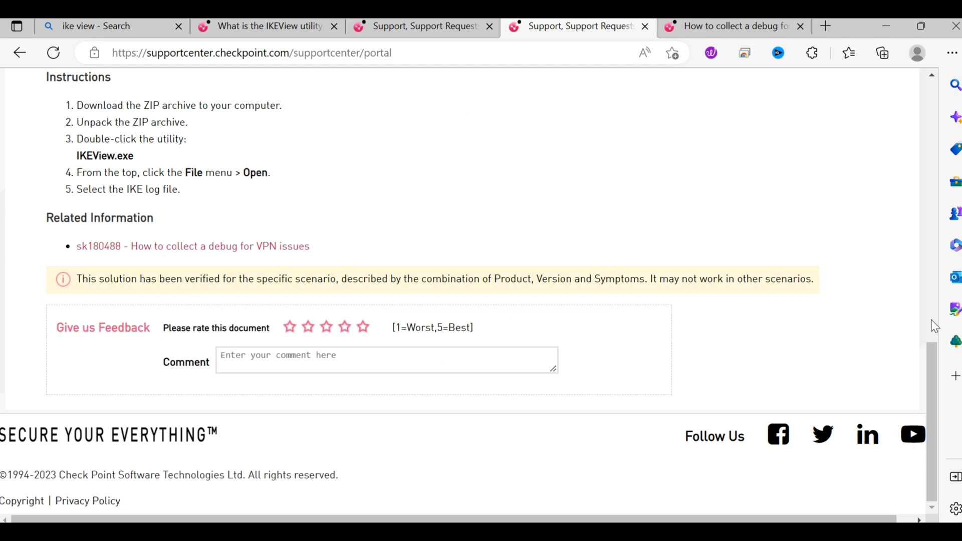
drag(930, 351, 929, 73)
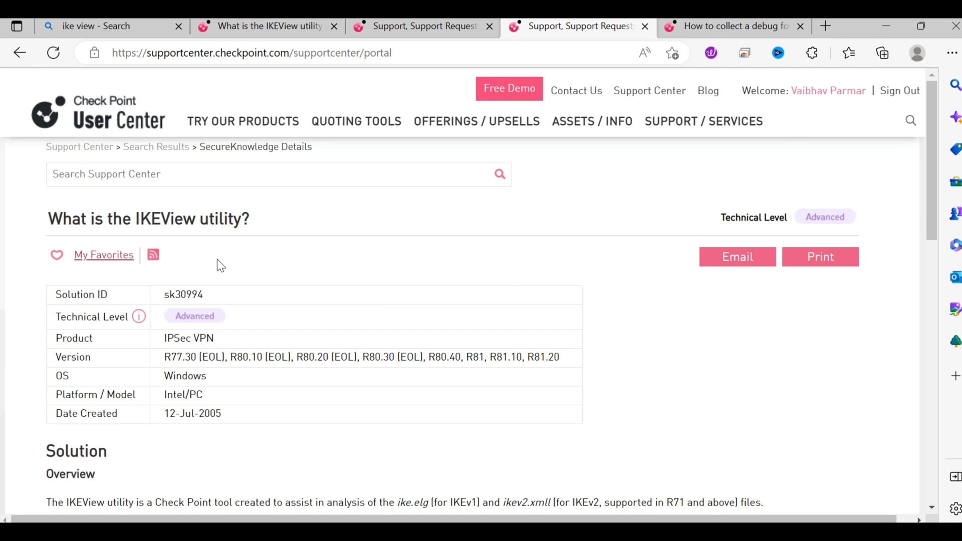
drag(135, 218, 270, 221)
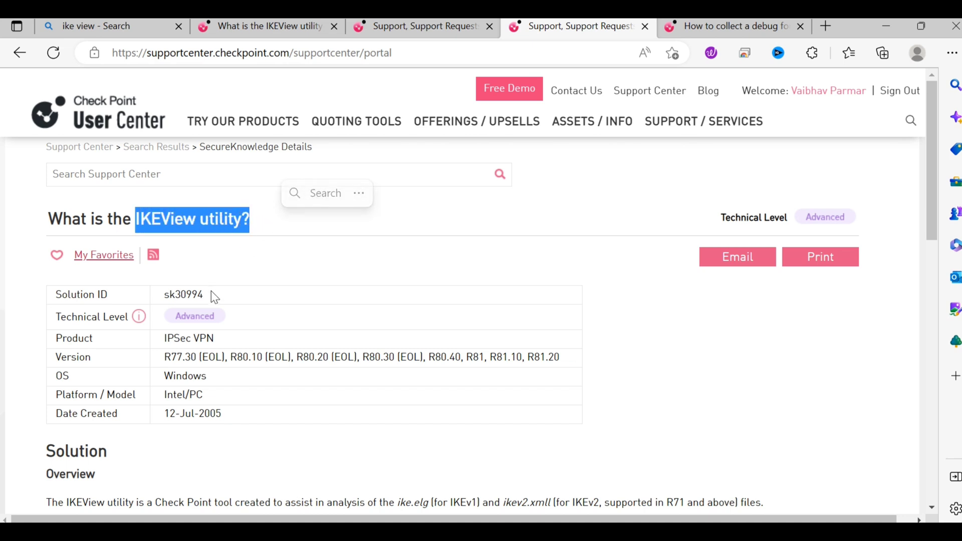
drag(211, 295, 169, 301)
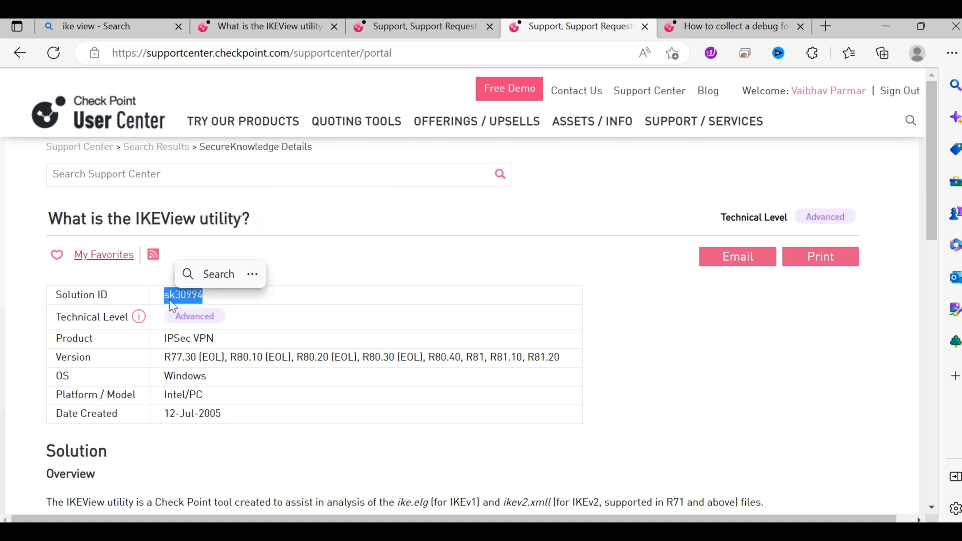
click(368, 252)
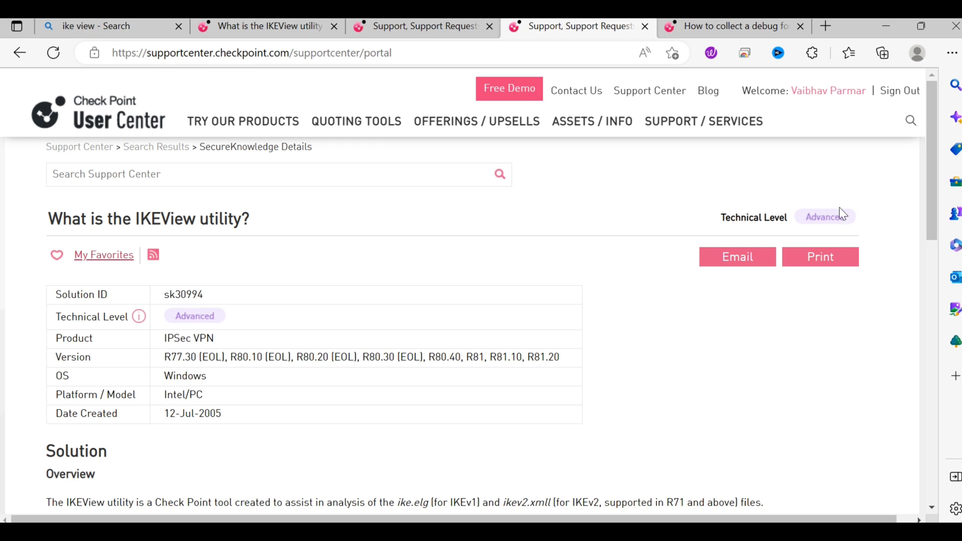
drag(930, 221, 930, 356)
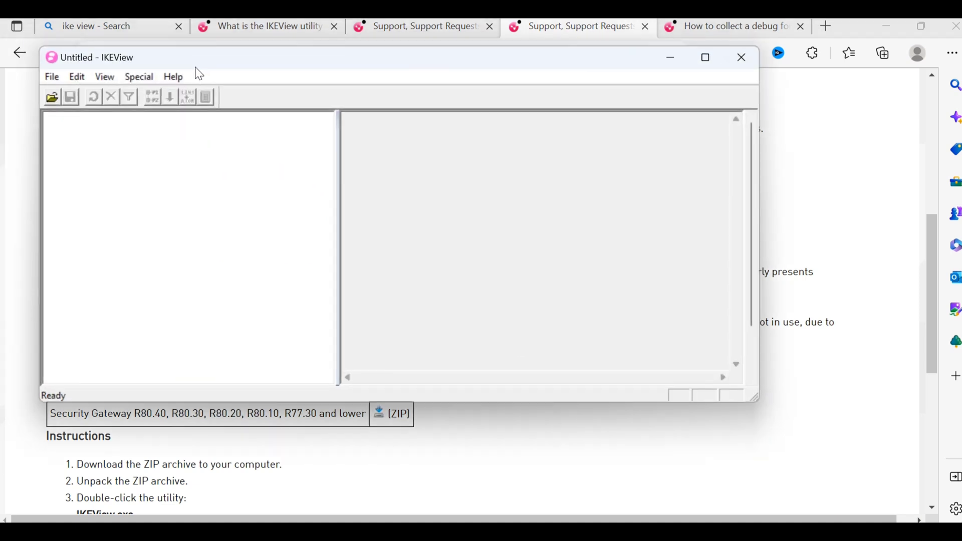
Move and minimize the IKEView window, then show the 'How to collect a debug for VPN issues' article
drag(174, 53, 216, 80)
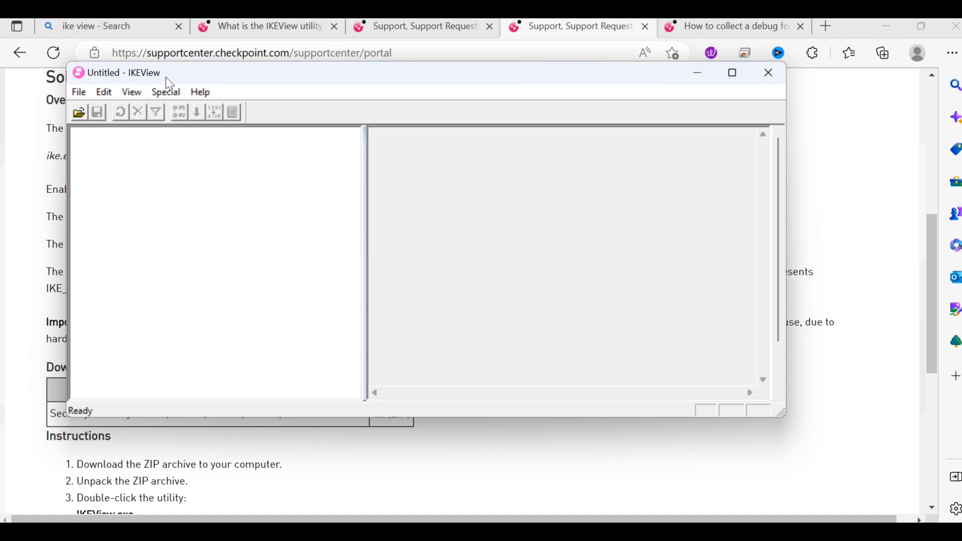
click(698, 76)
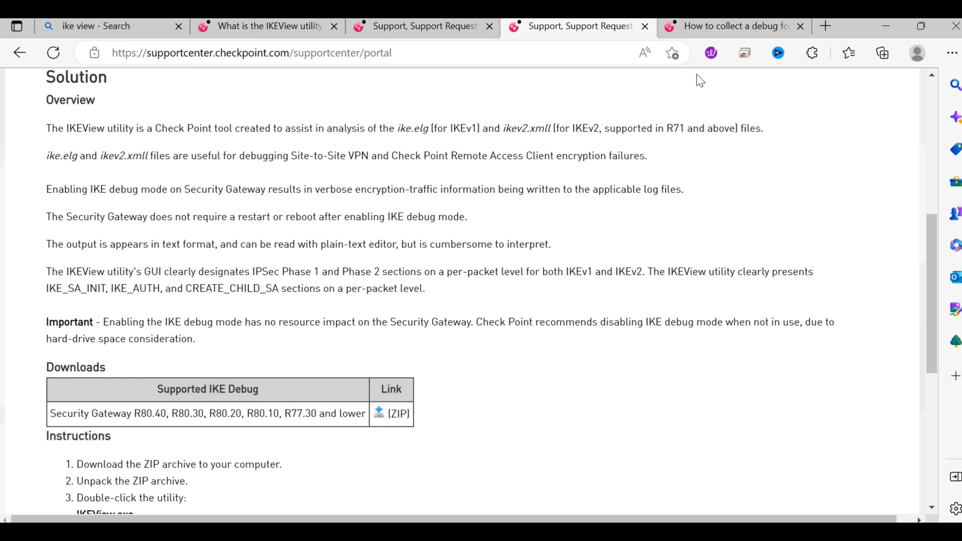
click(764, 29)
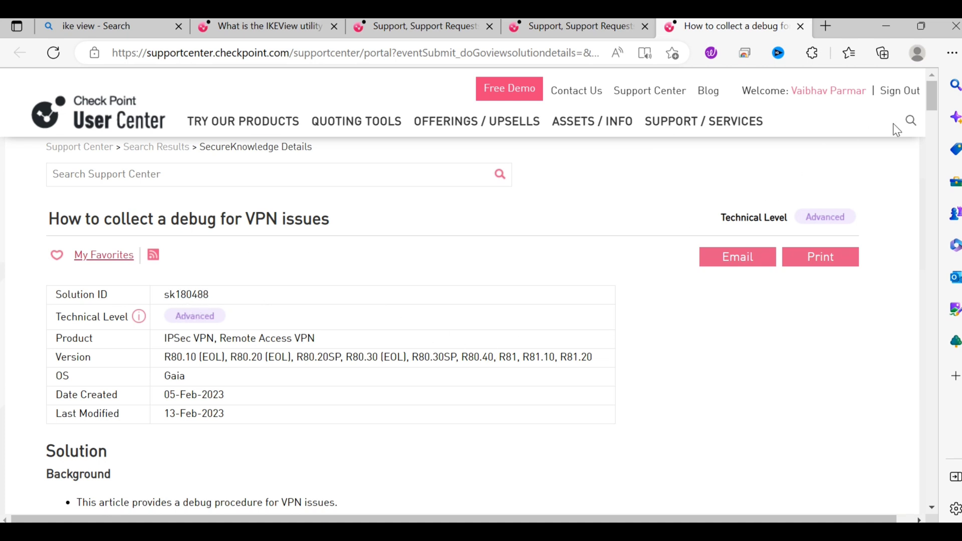
Scroll through the VPN debug steps and highlight the 'Start the VPN user space debug' line
drag(930, 97, 952, 212)
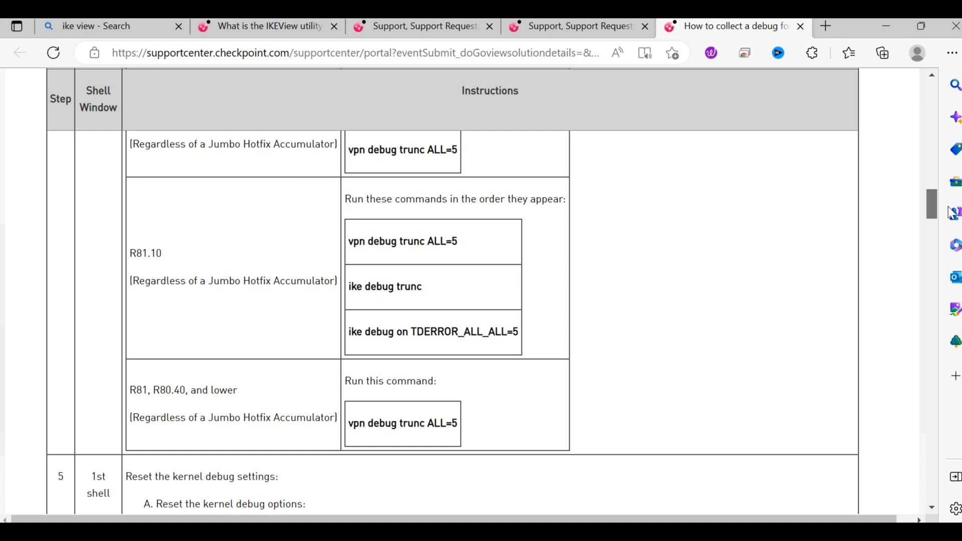
drag(952, 213, 946, 195)
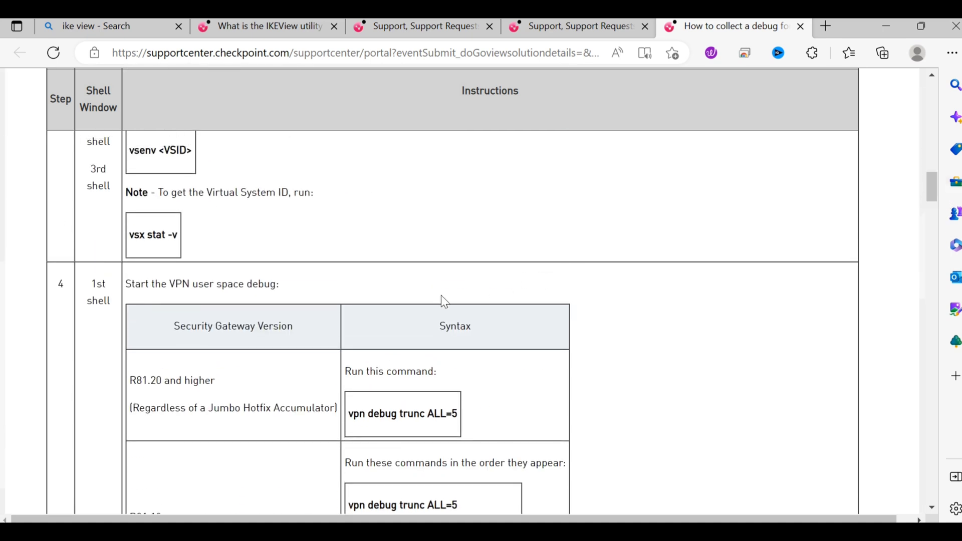
drag(281, 284, 126, 292)
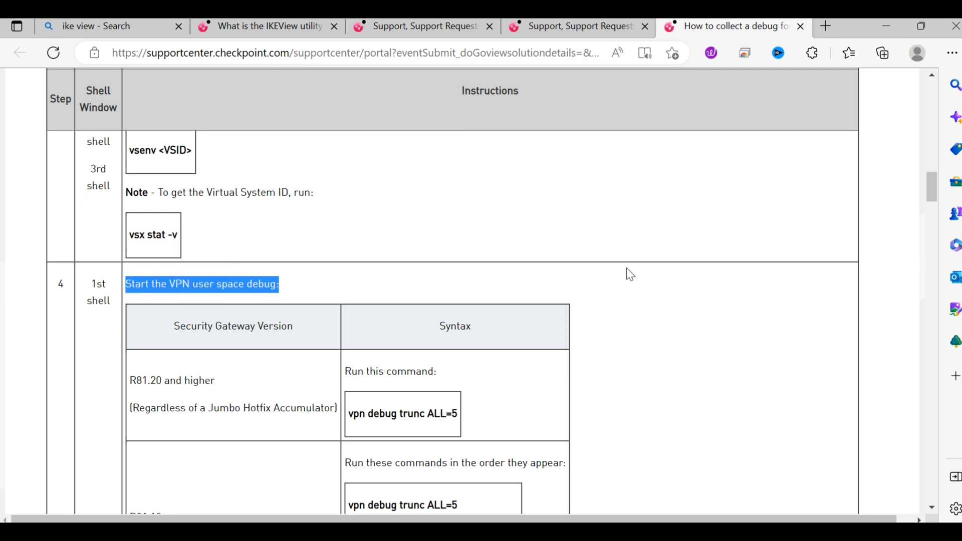
drag(930, 193, 930, 223)
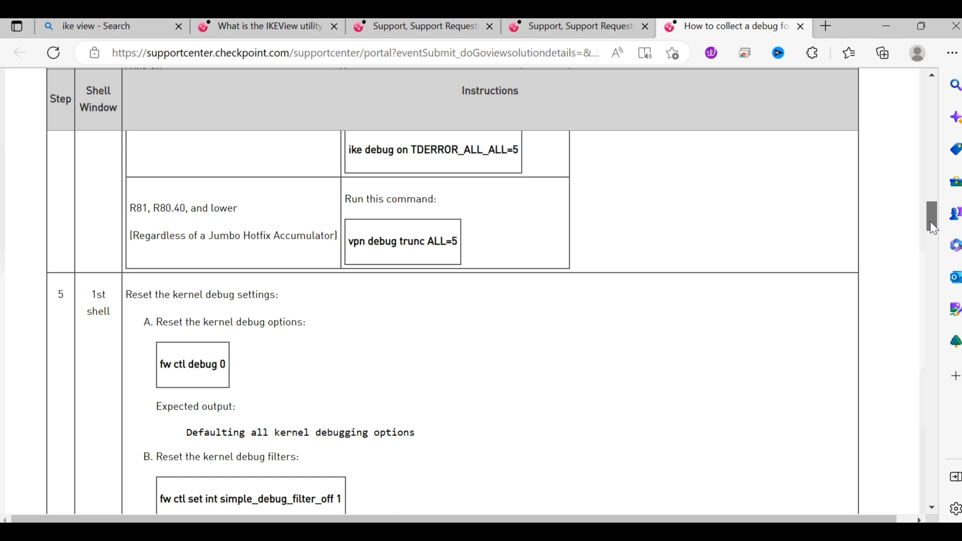
drag(930, 222, 931, 224)
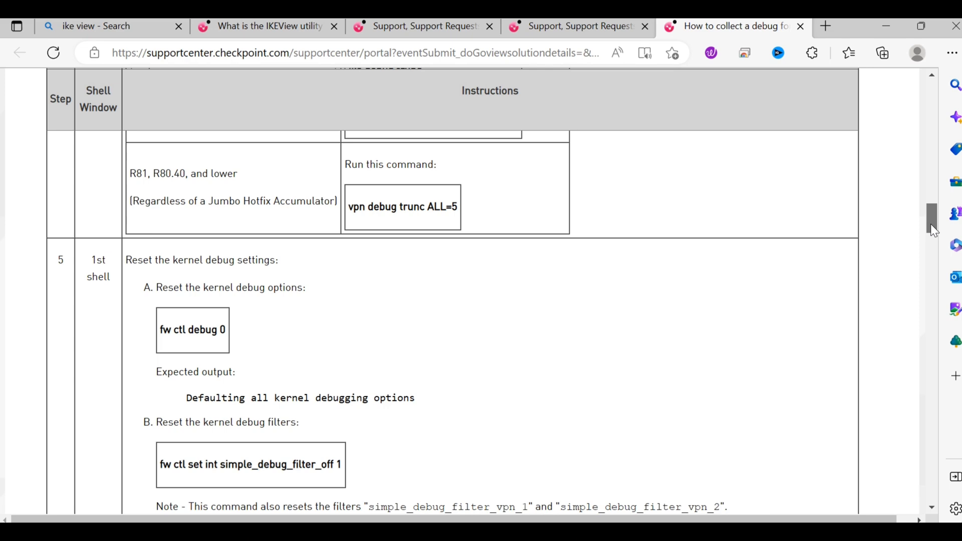
drag(931, 224, 930, 257)
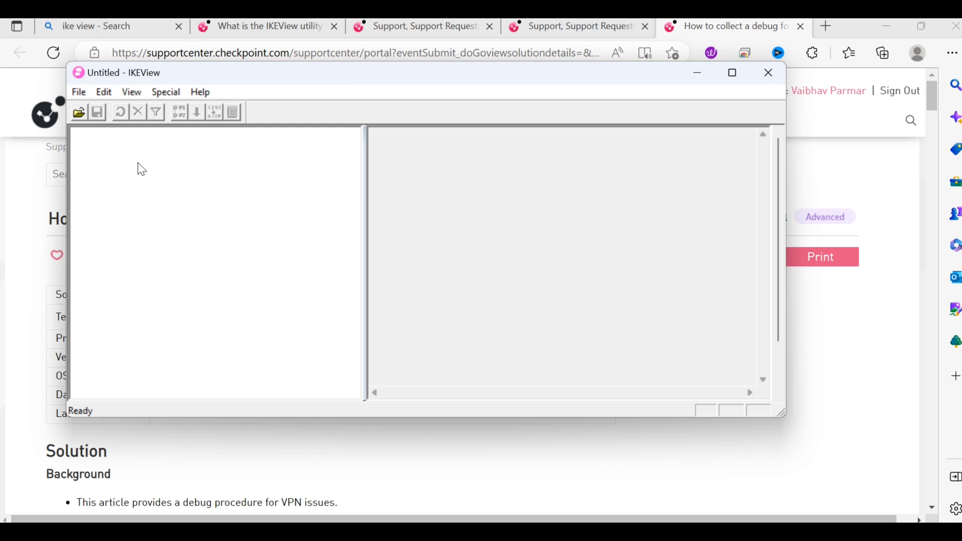
click(78, 92)
mouse_move(78, 92)
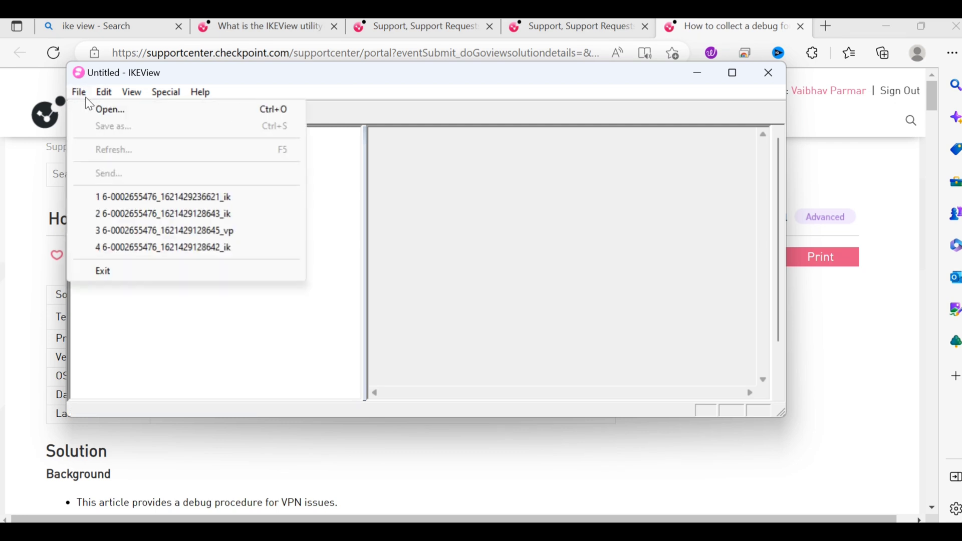
click(96, 109)
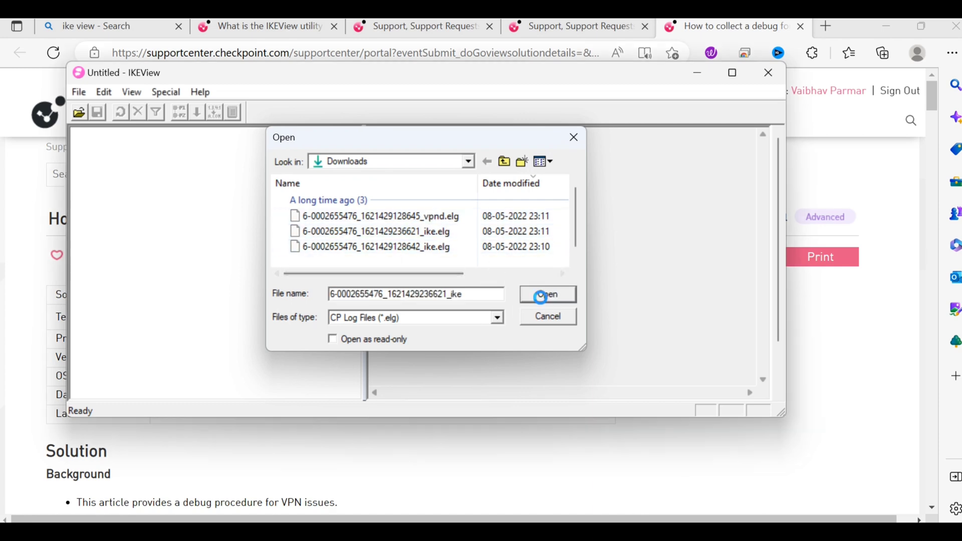
click(540, 297)
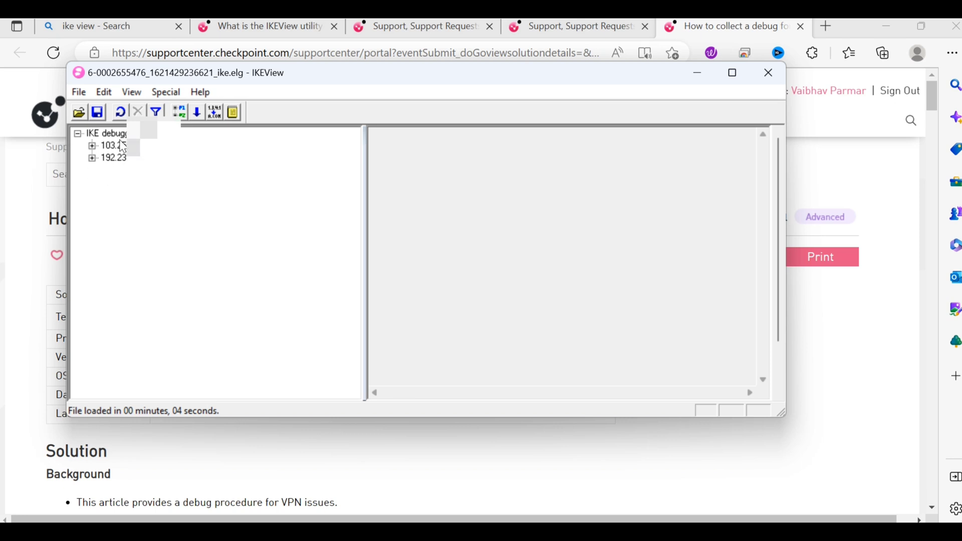
Maximize IKEView, expand the 103.25 peer's first Main Mode, and show MM packet 1's header
click(92, 147)
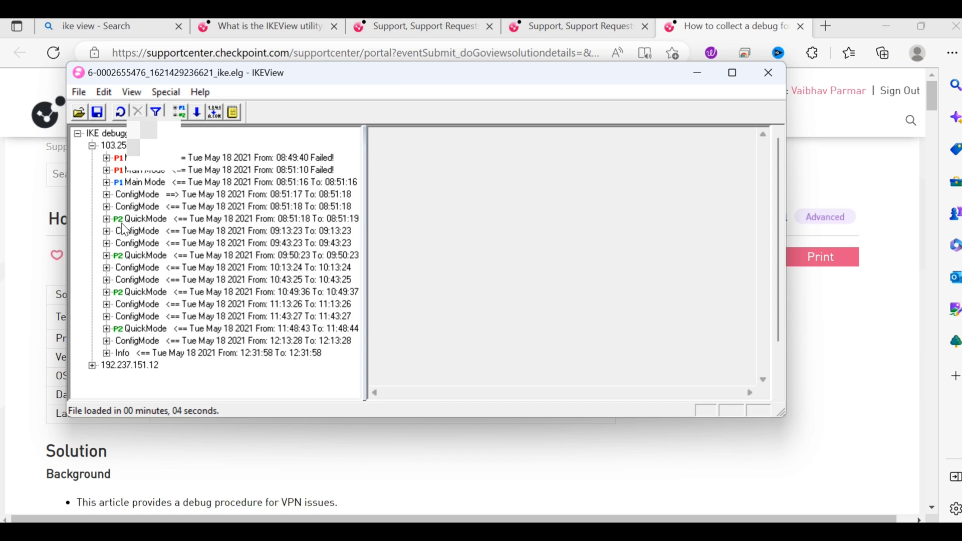
click(732, 73)
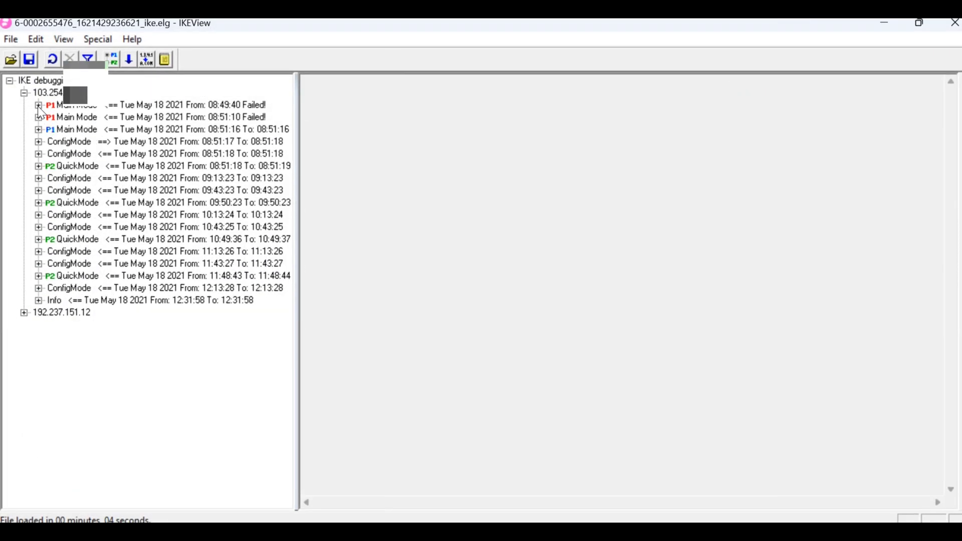
click(38, 106)
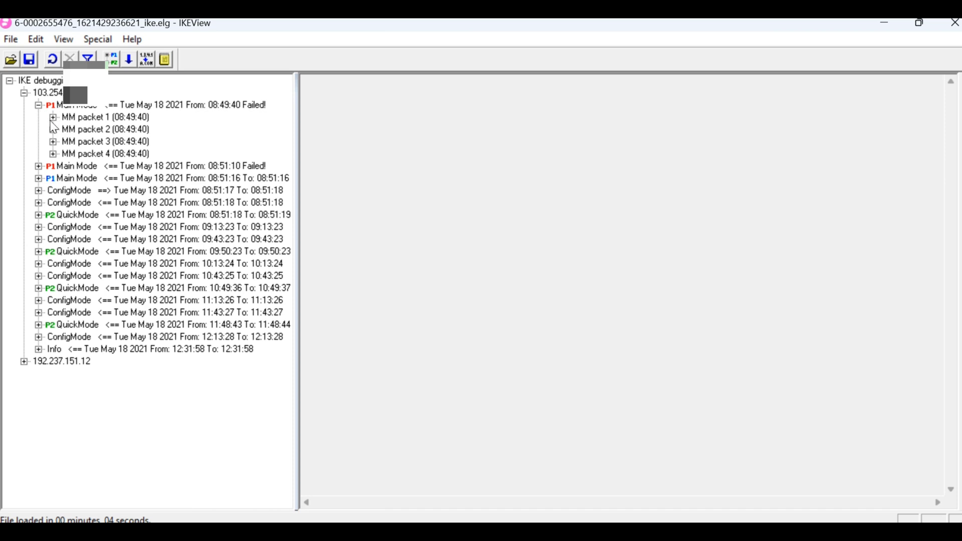
click(52, 122)
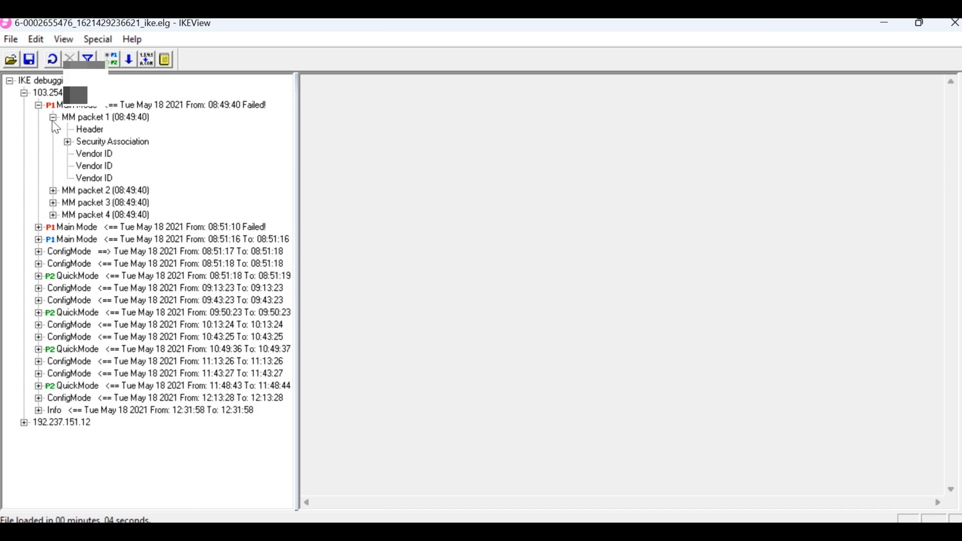
click(79, 129)
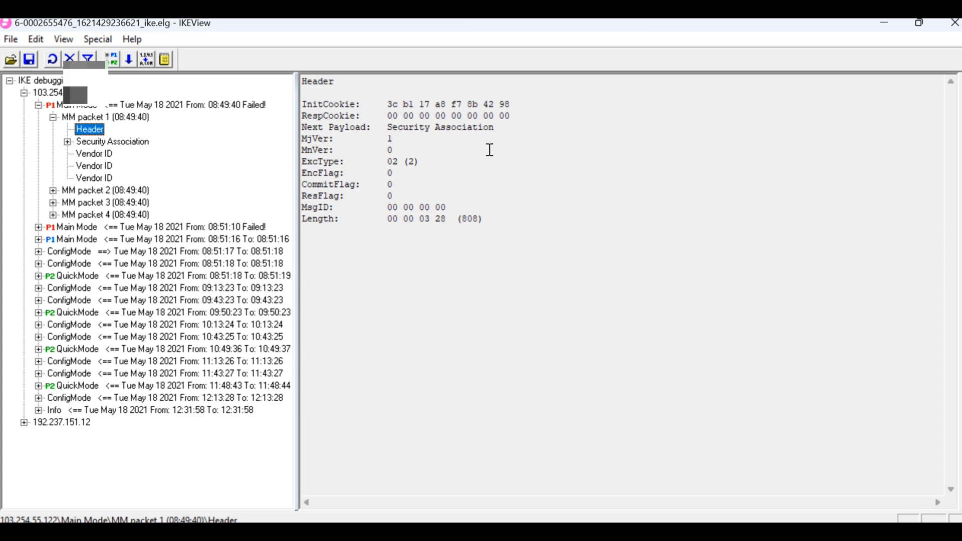
Expand the packet's Security Association and prop1 PROTO_ISAKMP, then view the Main Mode summary
click(68, 142)
click(82, 154)
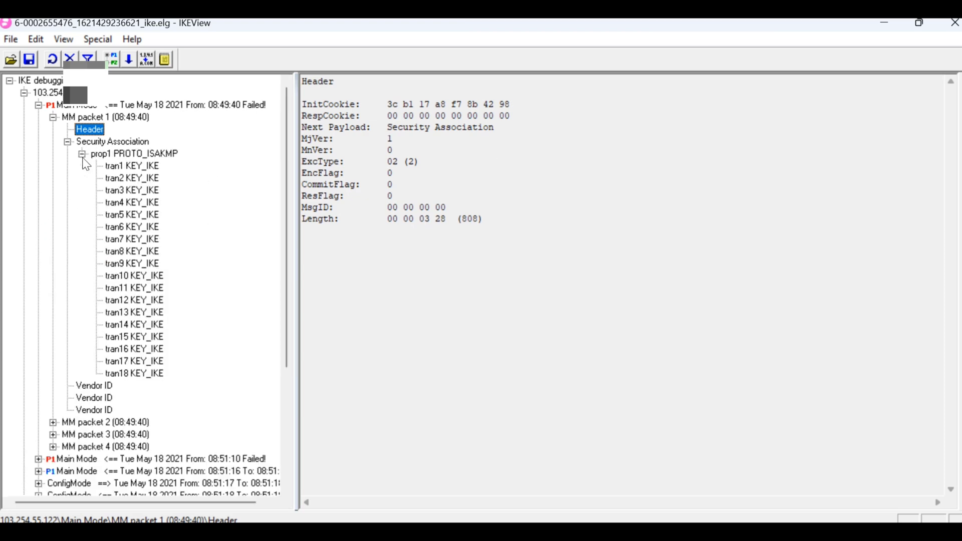
double_click(95, 154)
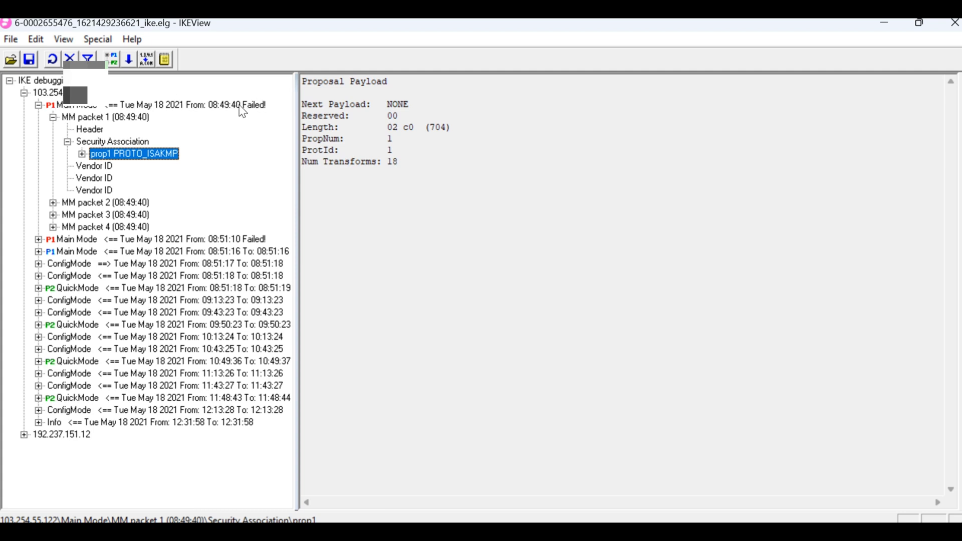
click(254, 111)
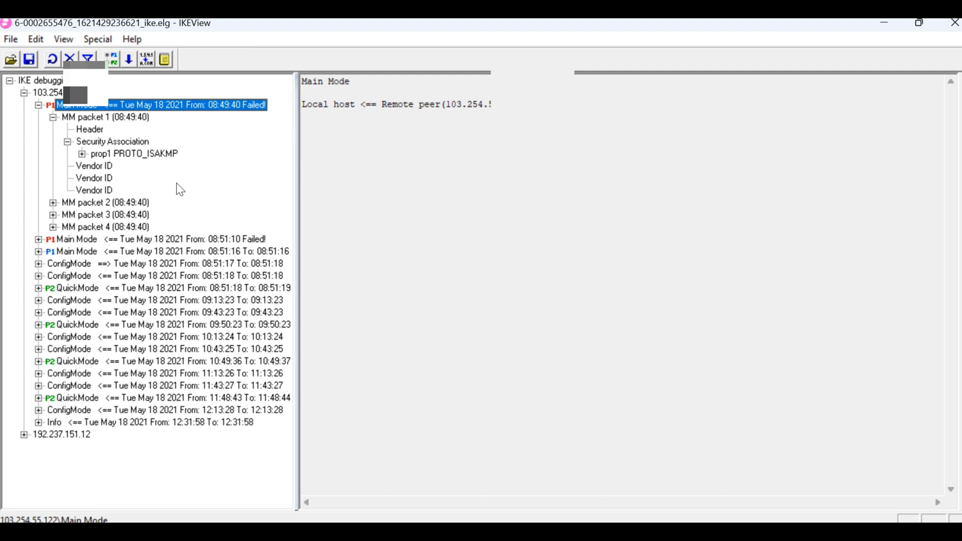
Expand the 08:51:10 Main Mode and show its MM packet 1 header fields
click(39, 240)
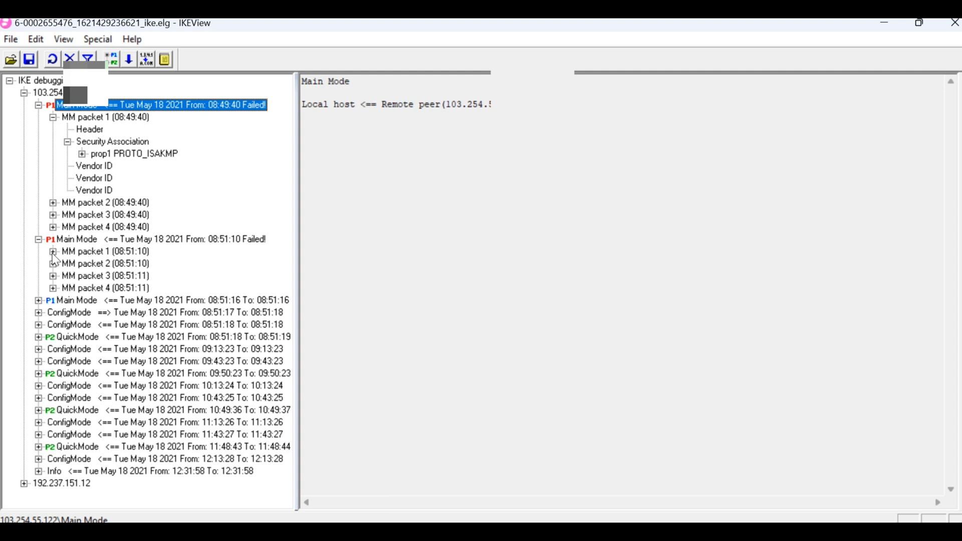
click(53, 252)
click(78, 264)
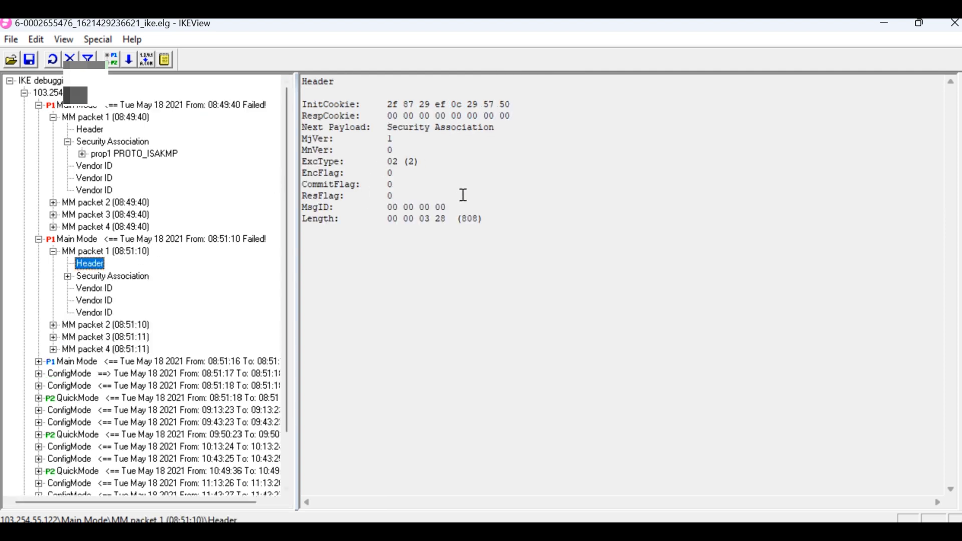
mouse_move(363, 99)
mouse_down()
mouse_move(455, 181)
mouse_move(458, 202)
mouse_up()
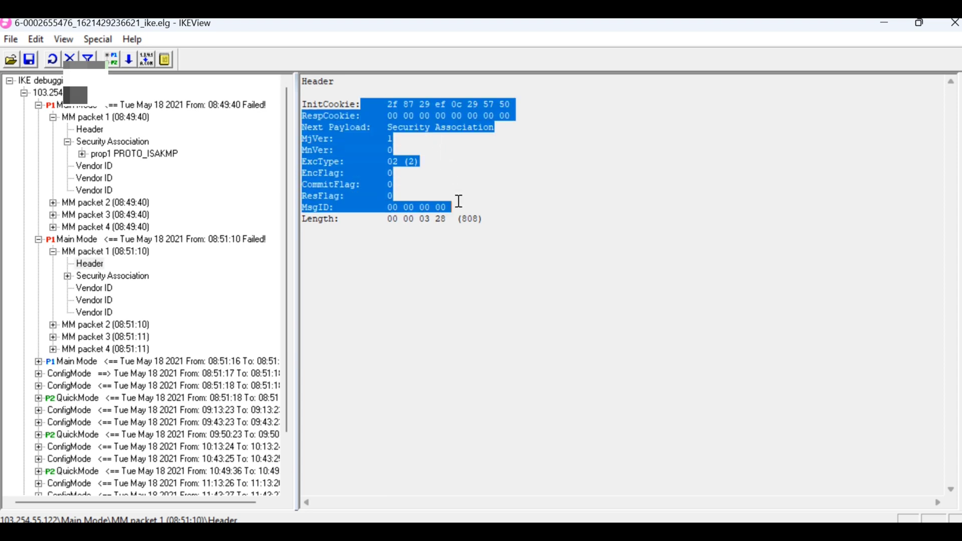
click(456, 248)
Inspect that packet's Security Association, prop1 and tran1 KEY_IKE, then collapse MM packet 1
click(67, 276)
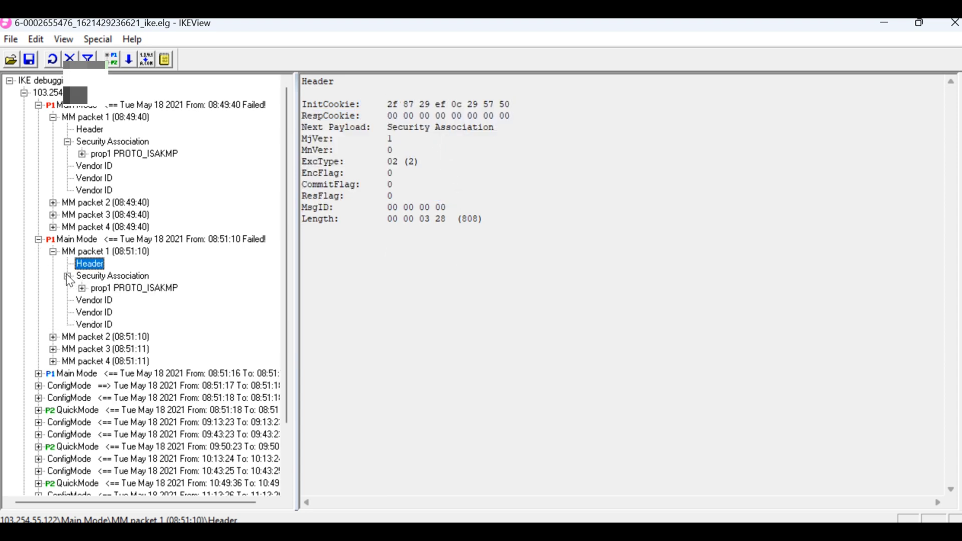
click(82, 289)
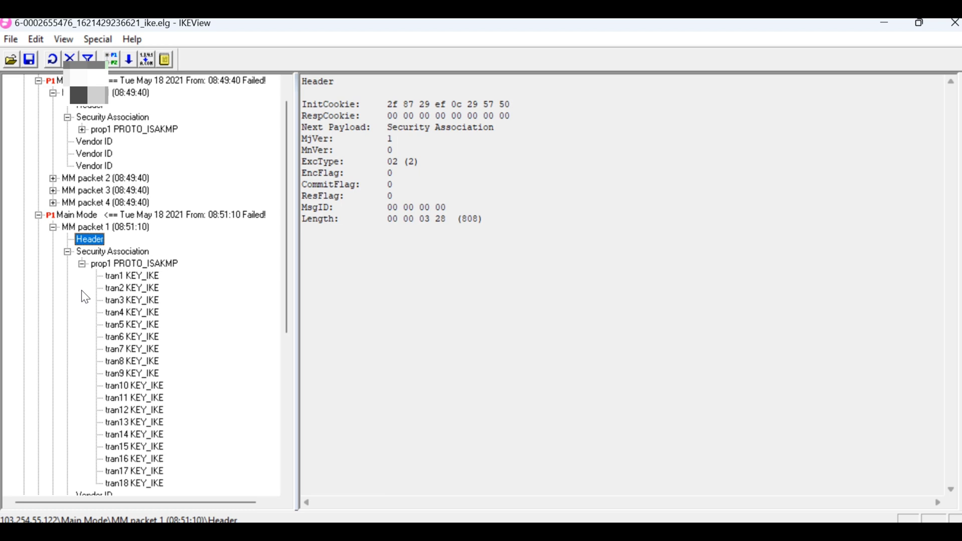
click(126, 277)
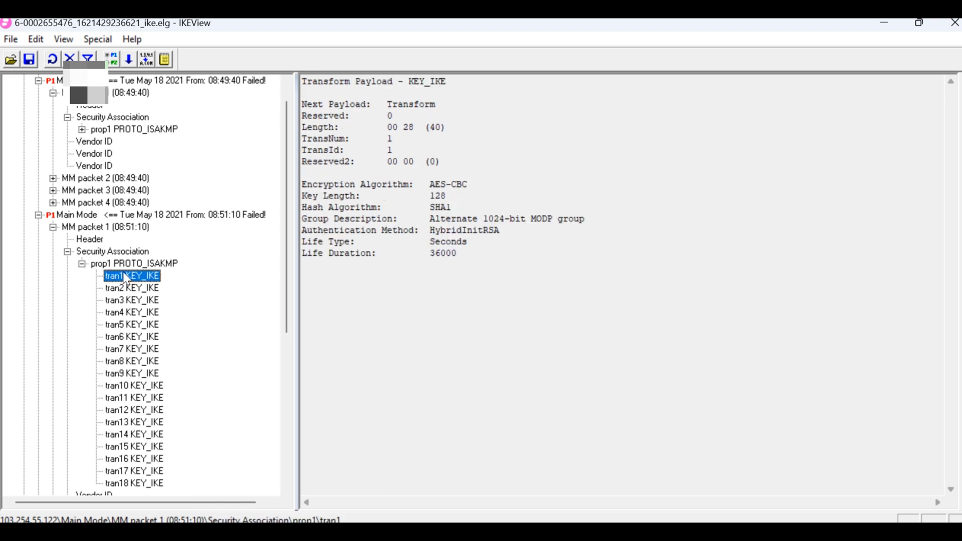
click(82, 264)
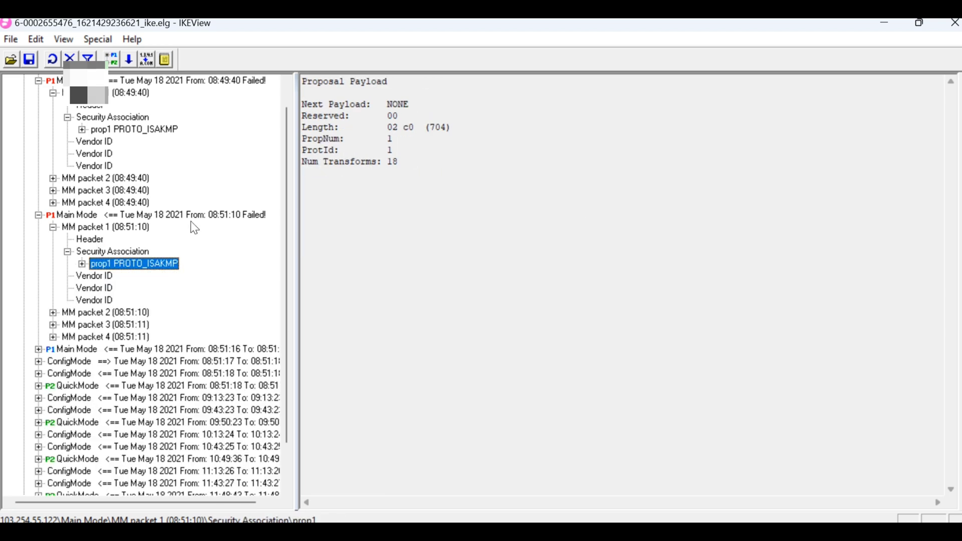
click(53, 228)
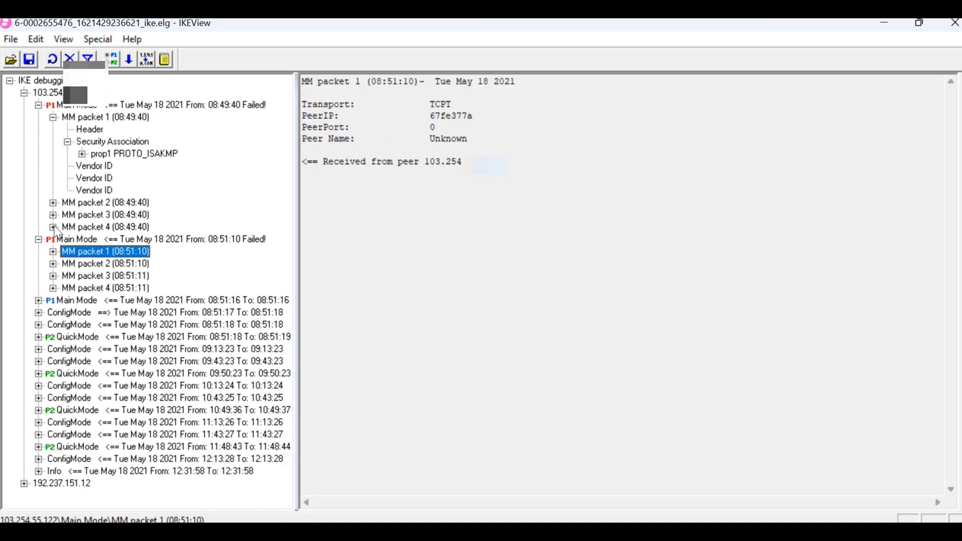
Collapse the 08:49:40 MM packet 1 and expand the 08:51:18 P2 QuickMode's three packets
click(53, 117)
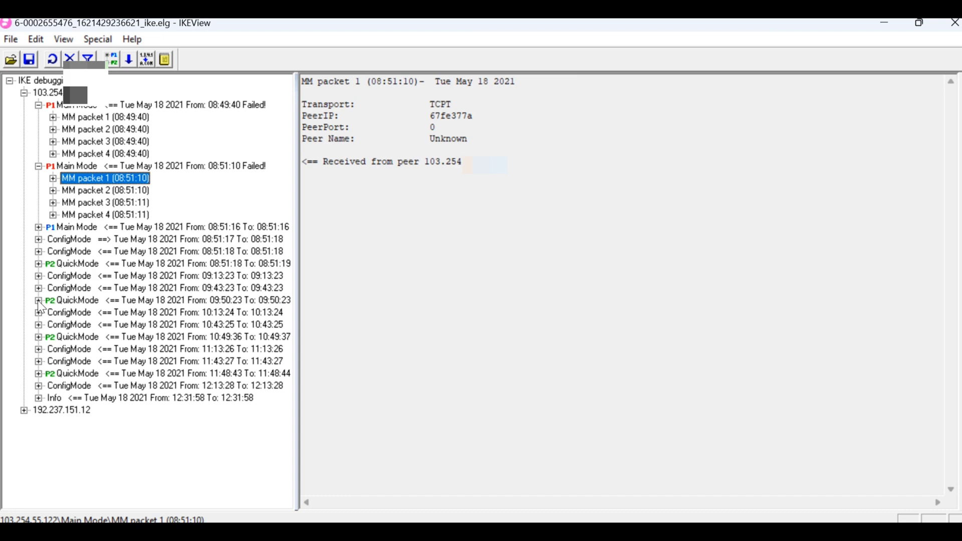
click(38, 264)
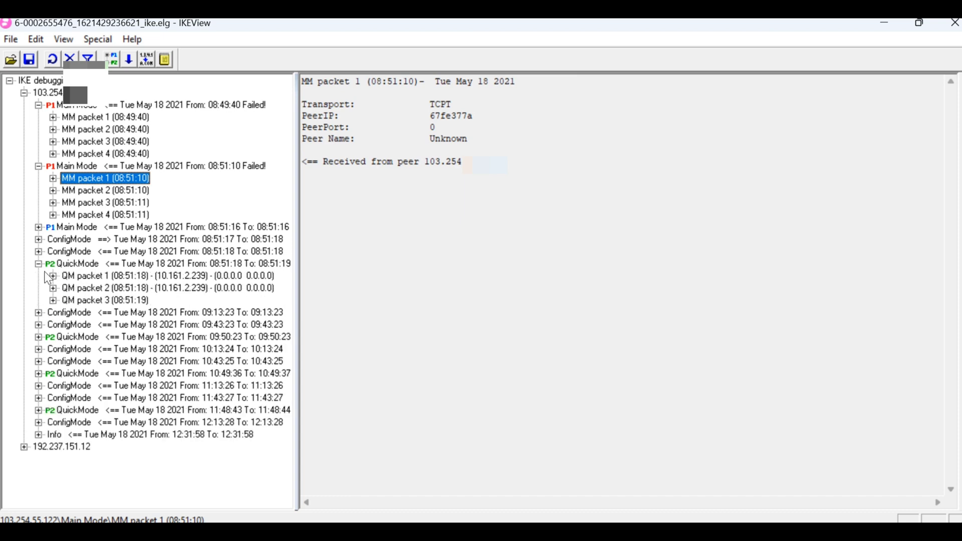